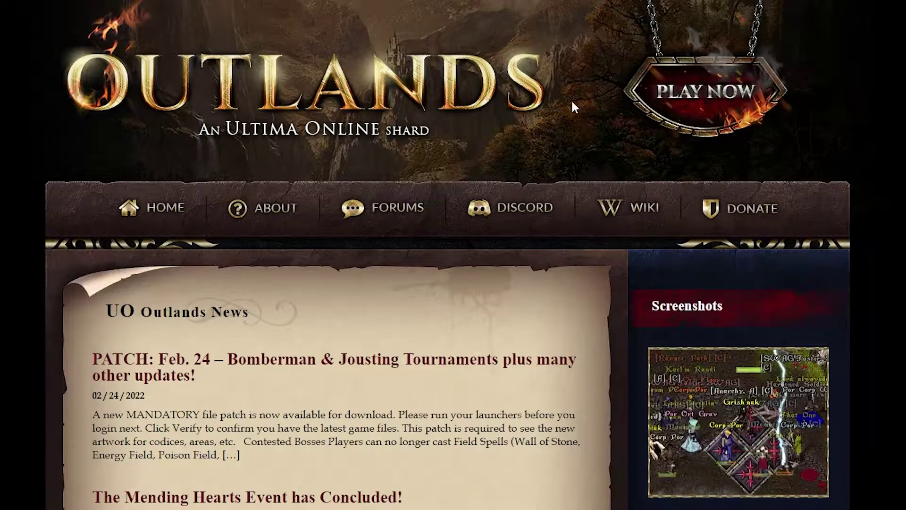
Go from PLAY NOW through the connect cards and server rules to the HOW TO CONNECT installation guide.
{"action": "left_click", "coordinate": [692, 90]}
{"action": "scroll", "coordinate": [310, 141], "scroll_direction": "down", "scroll_amount": 3}
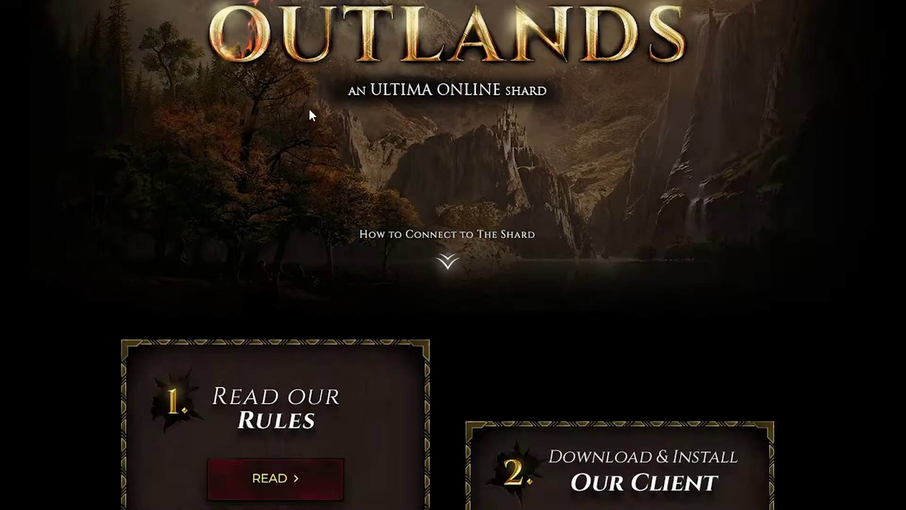
{"action": "scroll", "coordinate": [349, 188], "scroll_direction": "down", "scroll_amount": 3}
{"action": "left_click", "coordinate": [291, 343]}
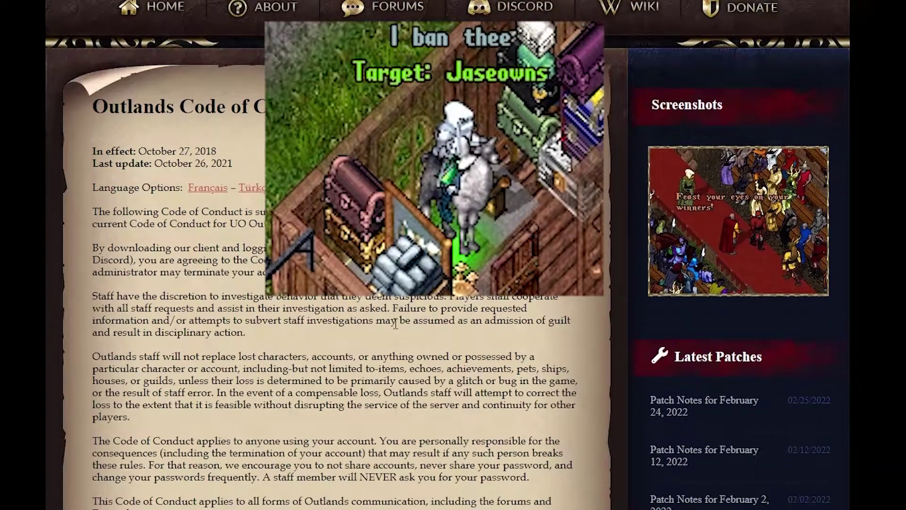
{"action": "scroll", "coordinate": [395, 324], "scroll_direction": "down", "scroll_amount": 5}
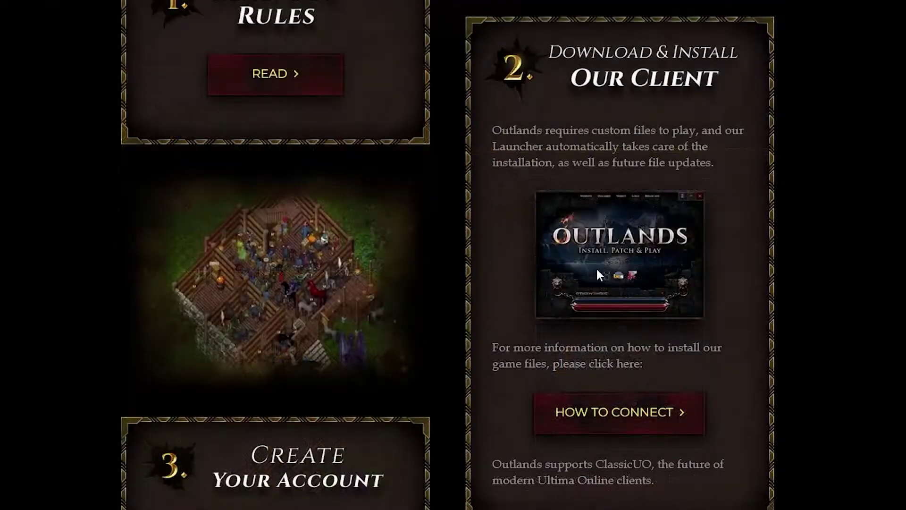
{"action": "left_click", "coordinate": [618, 417]}
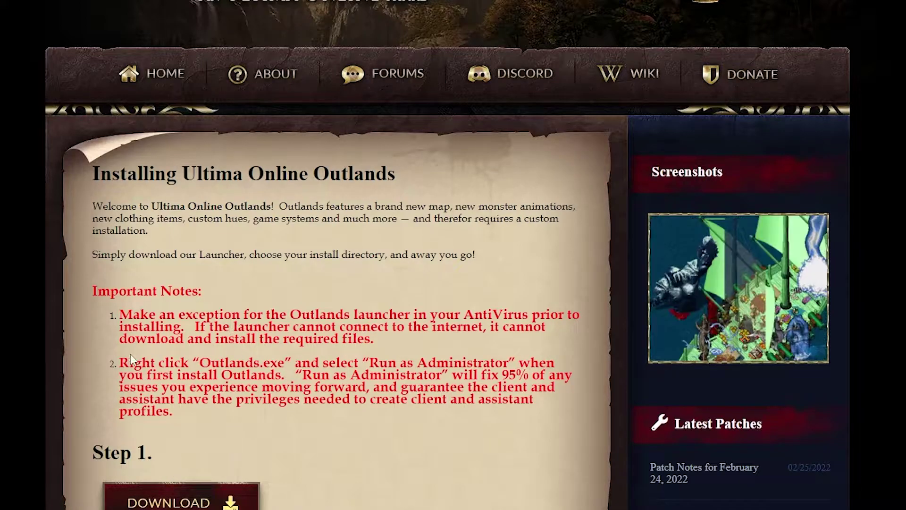
{"action": "triple_click", "coordinate": [119, 311]}
{"action": "left_click", "coordinate": [288, 415]}
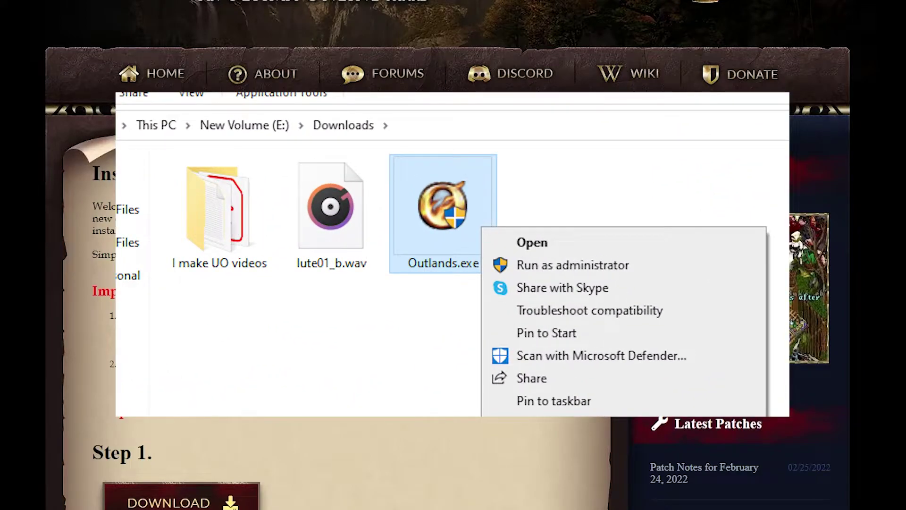
Scroll the Downloads folder to locate Outlands.exe.
{"action": "scroll", "coordinate": [359, 453], "scroll_direction": "down", "scroll_amount": 2}
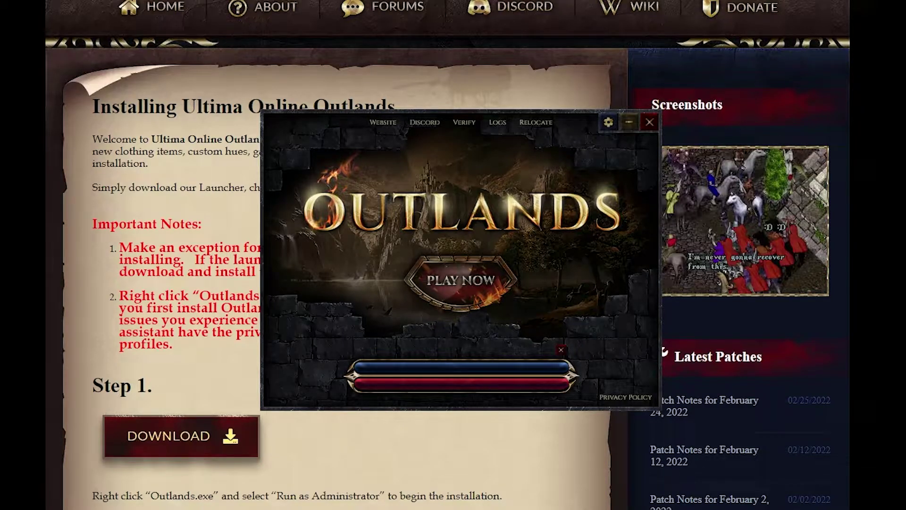
Launch the game with the launcher's PLAY NOW button.
{"action": "left_click", "coordinate": [445, 280]}
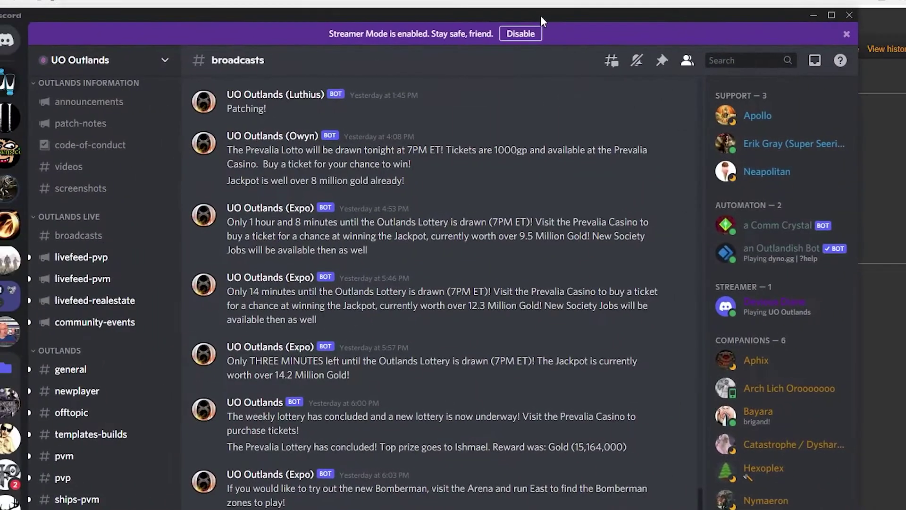
Read the #client-support channel on the UO Outlands Discord server, then minimize Discord.
{"action": "scroll", "coordinate": [135, 319], "scroll_direction": "down", "scroll_amount": 10}
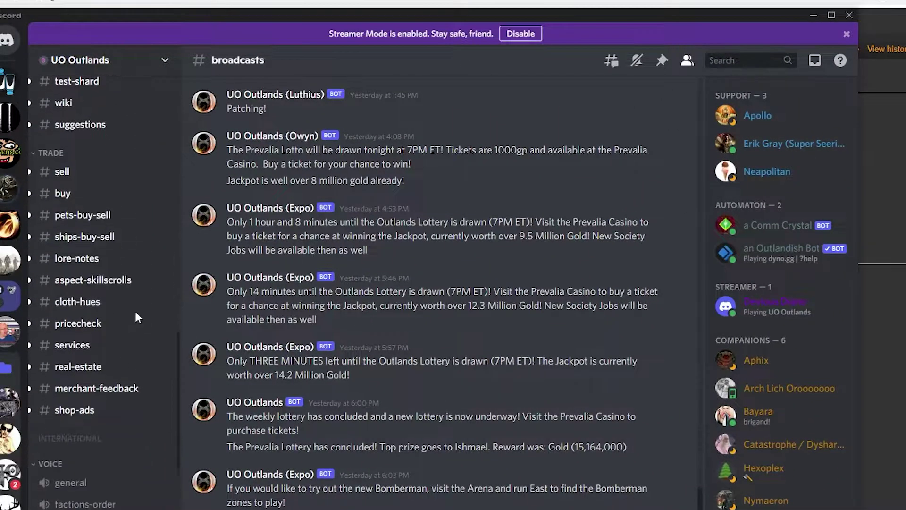
{"action": "scroll", "coordinate": [135, 324], "scroll_direction": "up", "scroll_amount": 5}
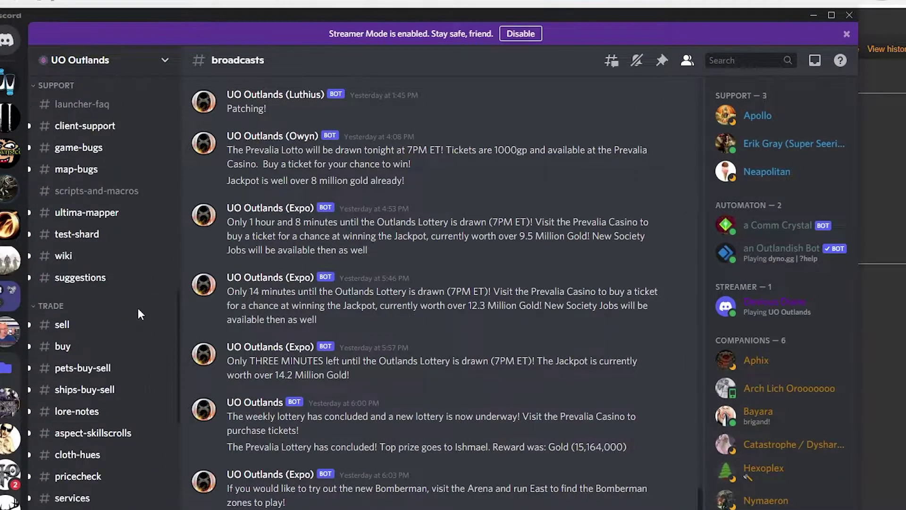
{"action": "scroll", "coordinate": [138, 310], "scroll_direction": "up", "scroll_amount": 5}
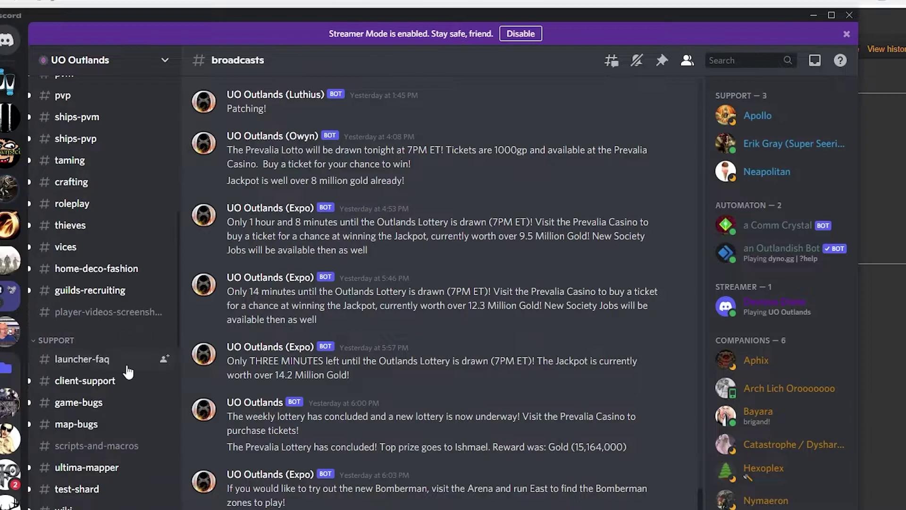
{"action": "left_click", "coordinate": [107, 383]}
{"action": "scroll", "coordinate": [133, 283], "scroll_direction": "up", "scroll_amount": 5}
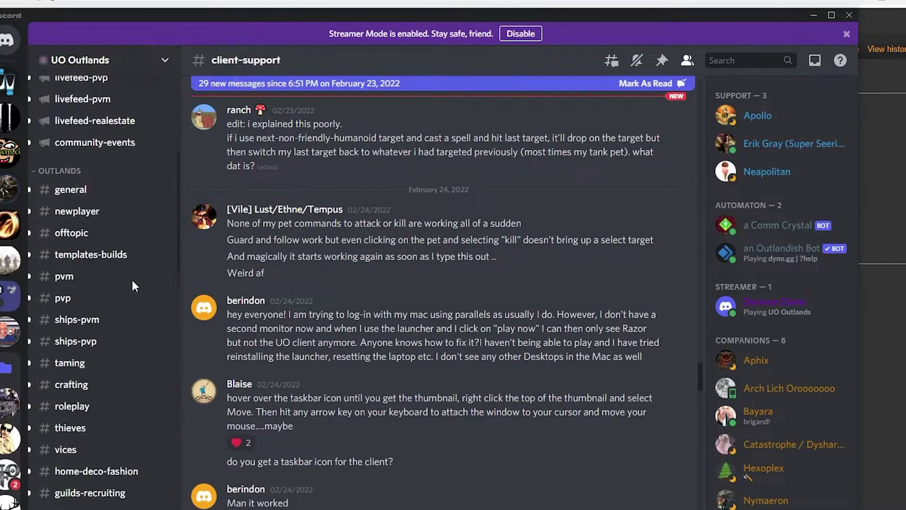
{"action": "scroll", "coordinate": [133, 282], "scroll_direction": "down", "scroll_amount": 3}
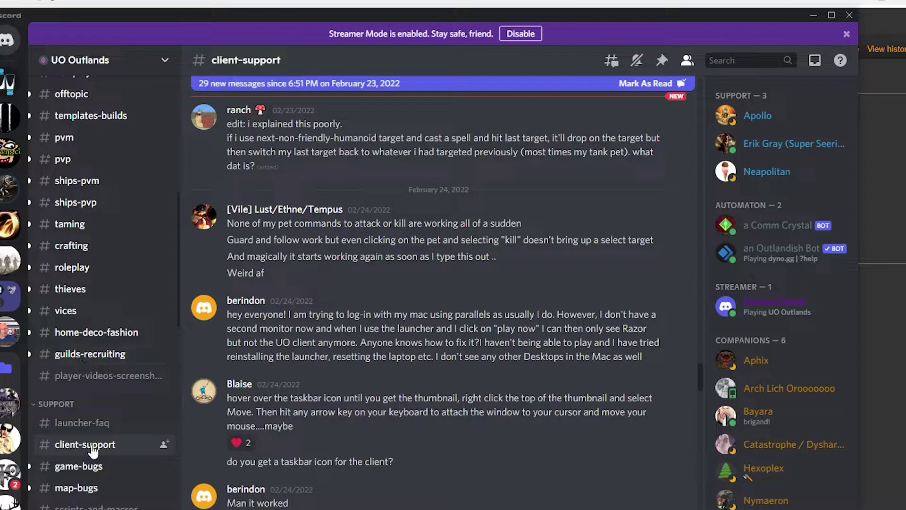
{"action": "left_click", "coordinate": [814, 15]}
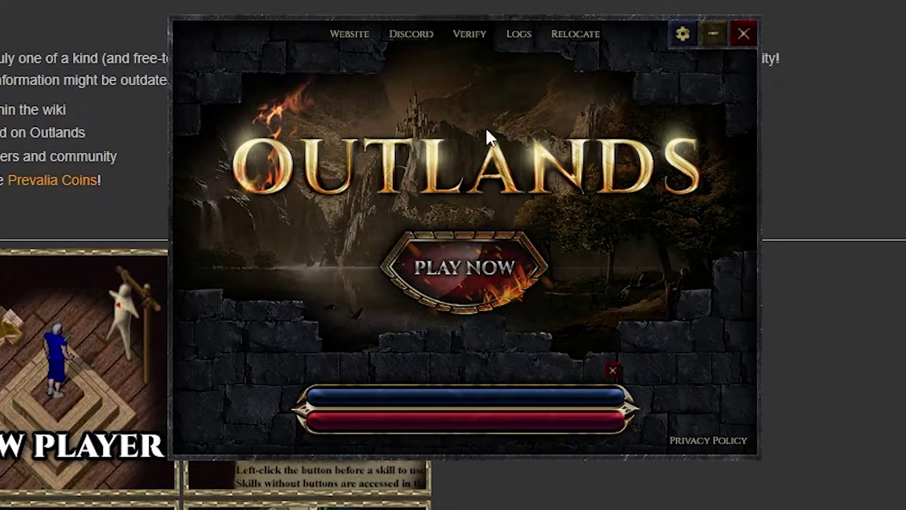
View and close the Patch Logs, try Relocate, then bring up the launcher settings.
{"action": "left_click", "coordinate": [513, 36]}
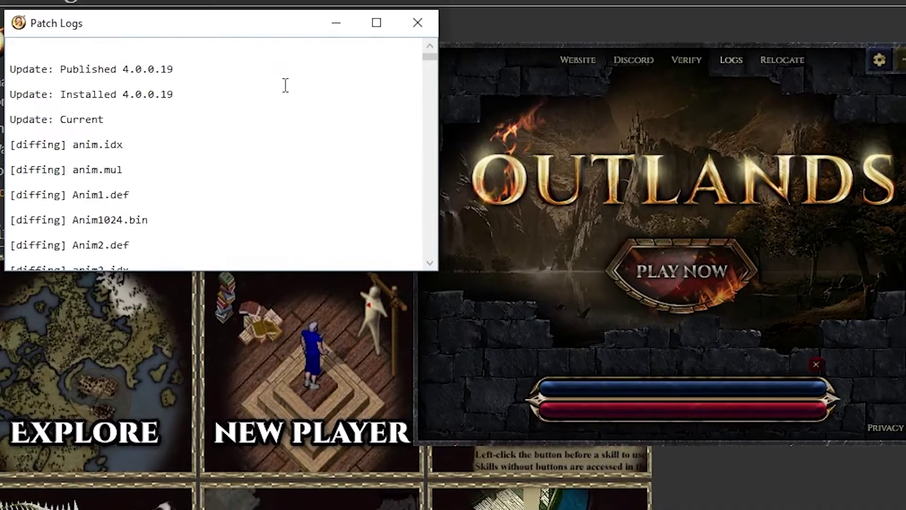
{"action": "left_click", "coordinate": [418, 22]}
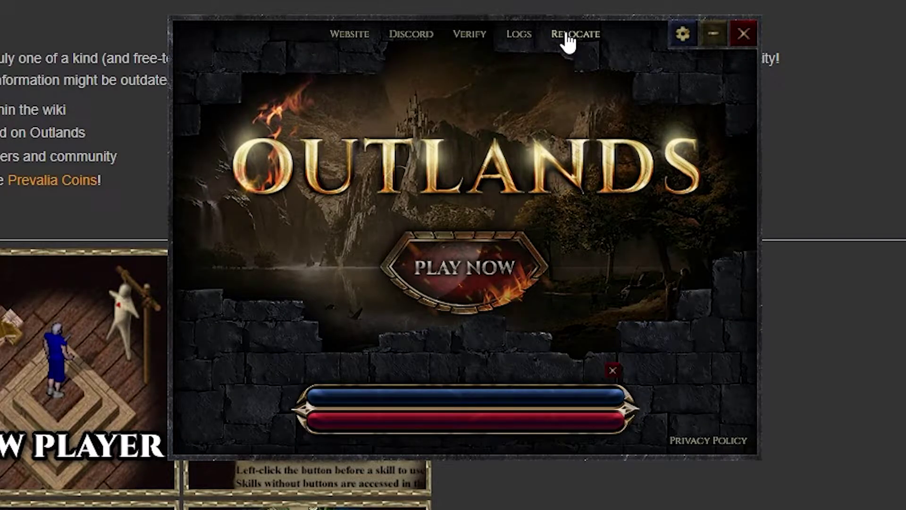
{"action": "left_click", "coordinate": [566, 34]}
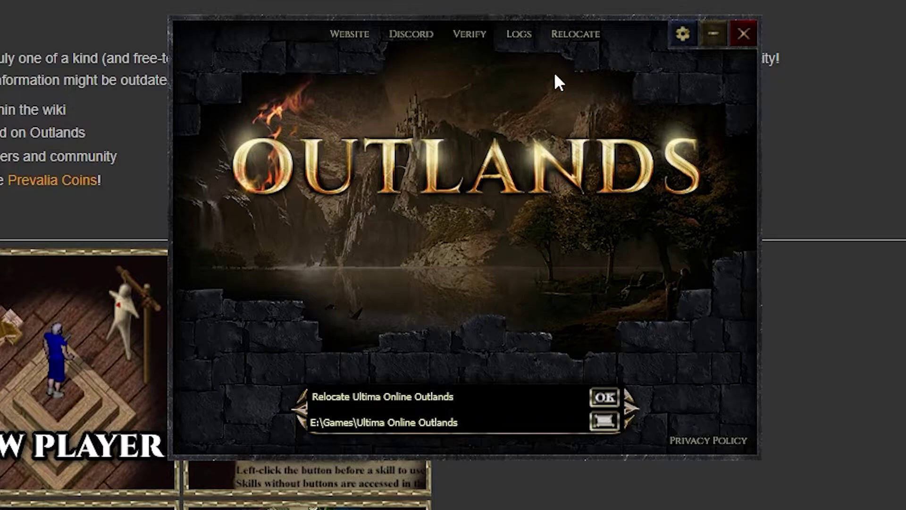
{"action": "left_click", "coordinate": [683, 34]}
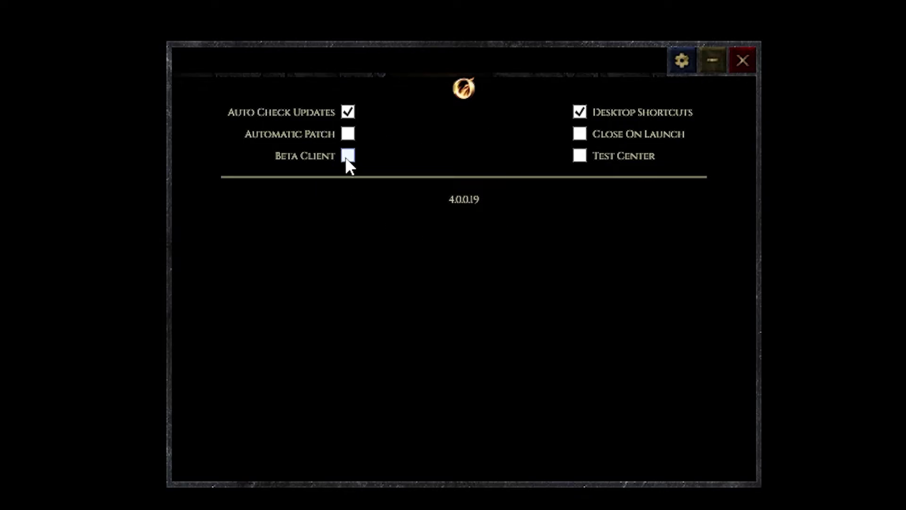
Close the launcher settings, reopen them, and close them again without changes.
{"action": "left_click", "coordinate": [679, 64]}
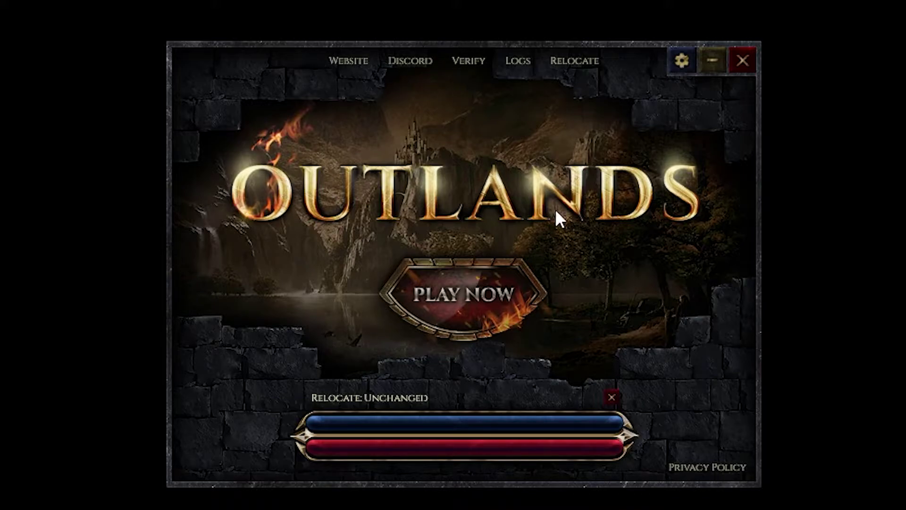
{"action": "left_click", "coordinate": [680, 62]}
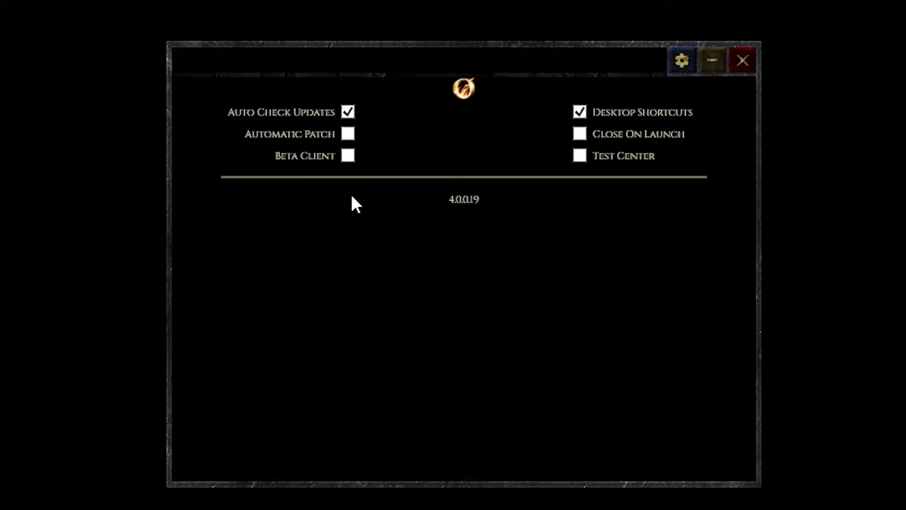
{"action": "left_click", "coordinate": [681, 60]}
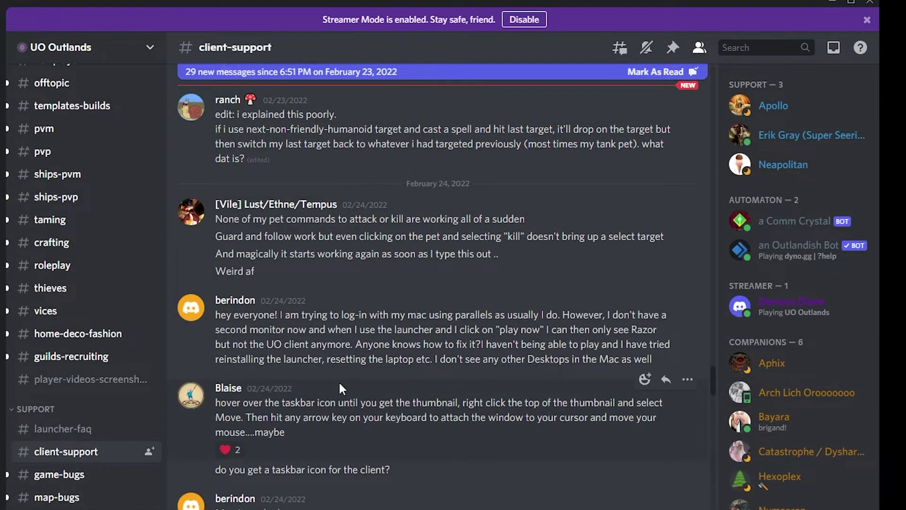
Scroll up through #client-support, then switch to #launcher-faq and scroll its questions.
{"action": "scroll", "coordinate": [407, 426], "scroll_direction": "up", "scroll_amount": 10}
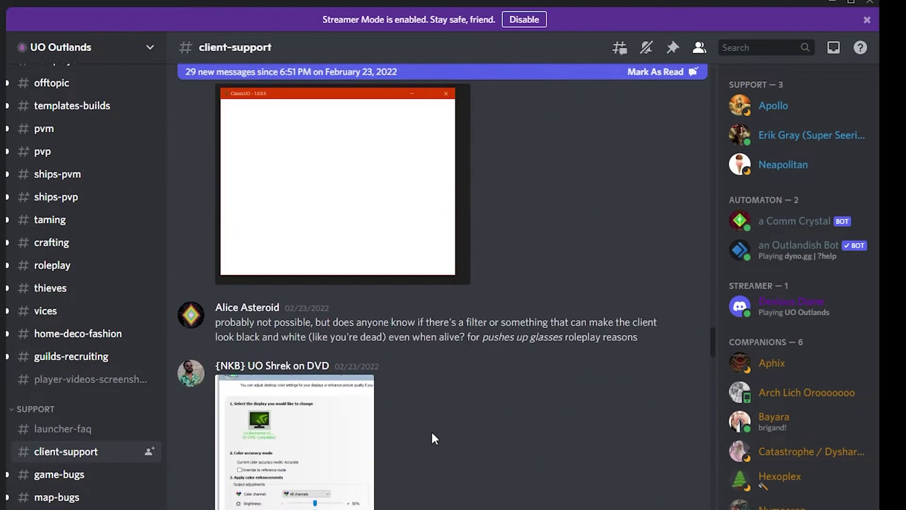
{"action": "scroll", "coordinate": [437, 436], "scroll_direction": "up", "scroll_amount": 15}
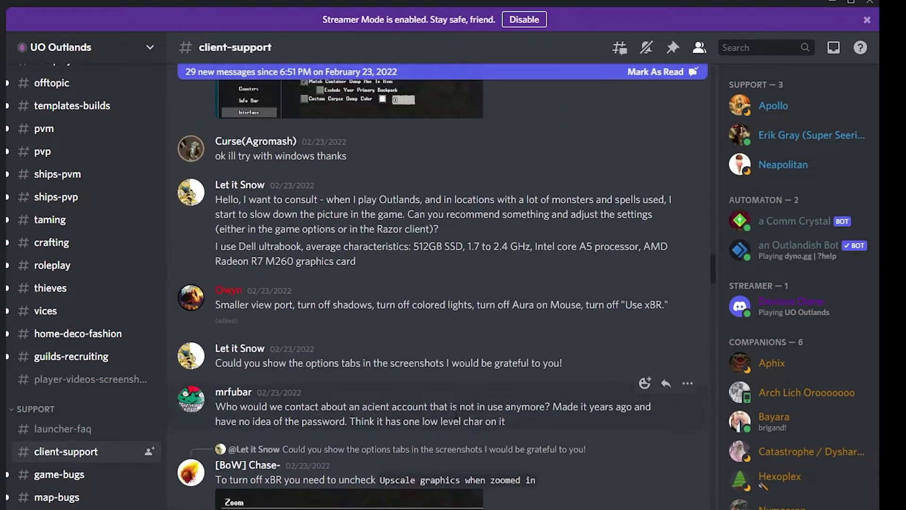
{"action": "scroll", "coordinate": [460, 427], "scroll_direction": "up", "scroll_amount": 15}
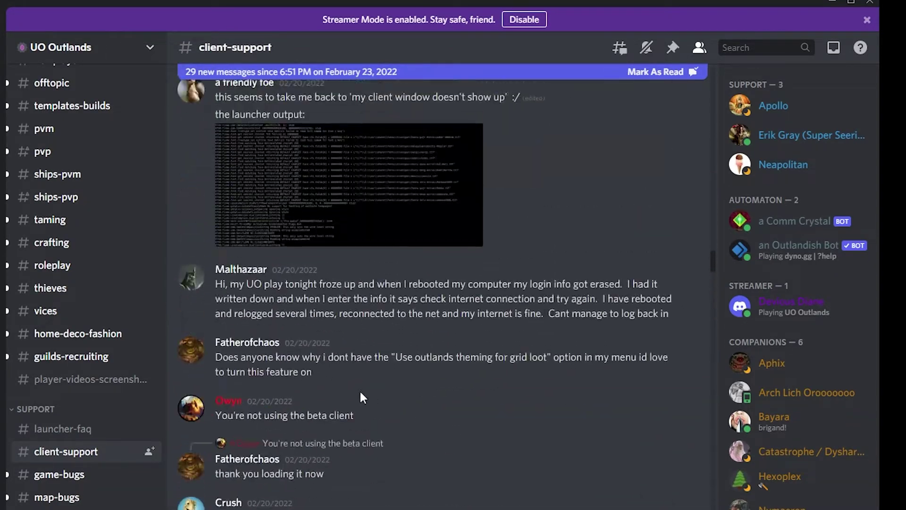
{"action": "left_click", "coordinate": [82, 429]}
{"action": "scroll", "coordinate": [434, 372], "scroll_direction": "up", "scroll_amount": 10}
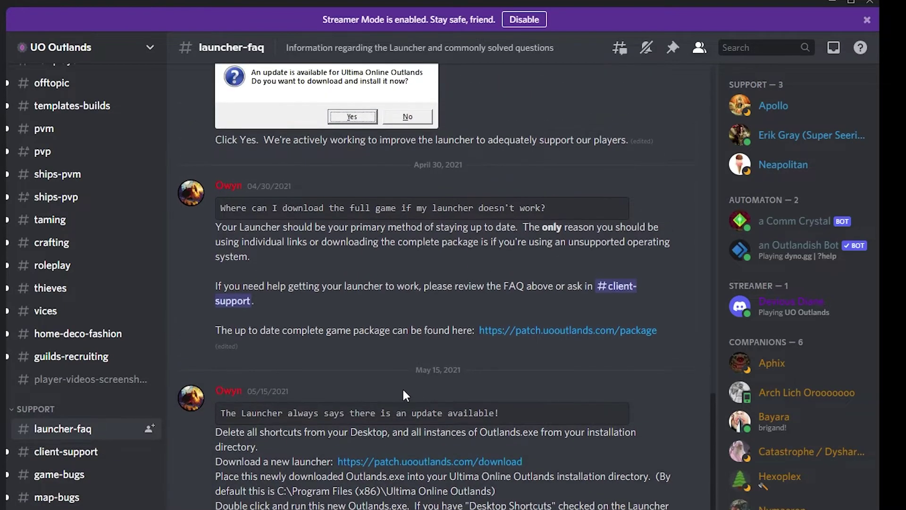
{"action": "scroll", "coordinate": [439, 382], "scroll_direction": "up", "scroll_amount": 15}
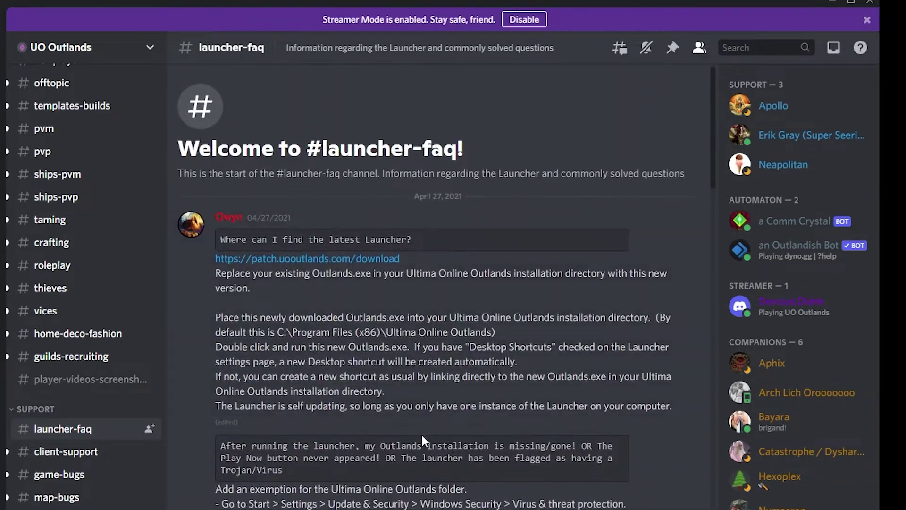
{"action": "scroll", "coordinate": [421, 432], "scroll_direction": "down", "scroll_amount": 10}
{"action": "scroll", "coordinate": [359, 458], "scroll_direction": "down", "scroll_amount": 10}
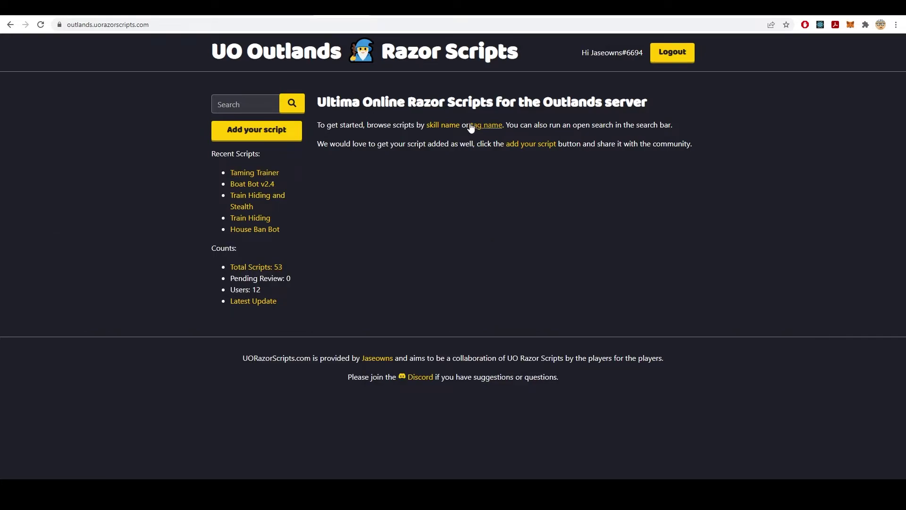
Browse by skill to Alchemy's Train Alchemy using Shelf, then the training tag's Train Hiding and Stealth.
{"action": "left_click", "coordinate": [446, 126]}
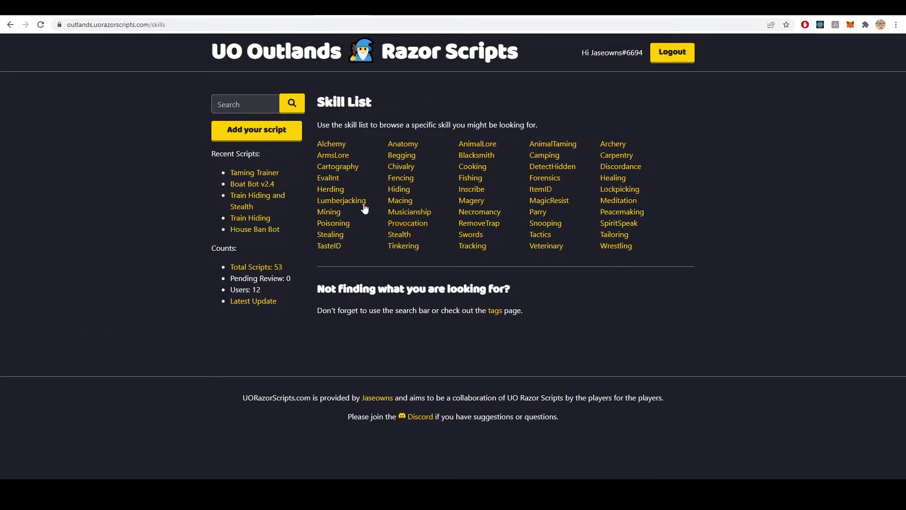
{"action": "left_click", "coordinate": [342, 147]}
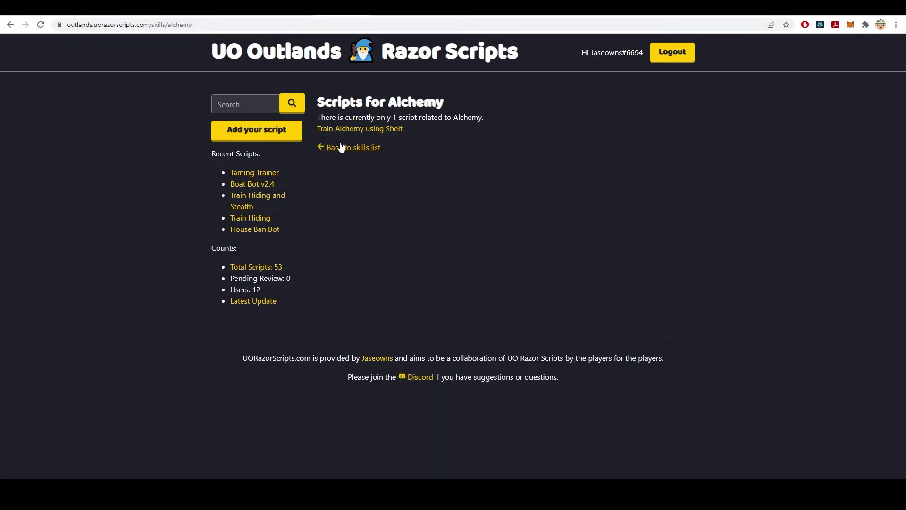
{"action": "left_click", "coordinate": [368, 120]}
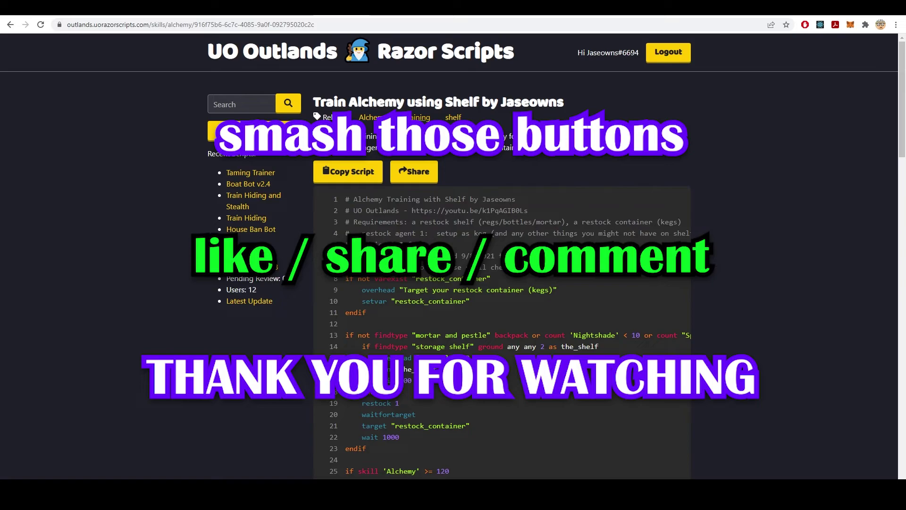
{"action": "left_click", "coordinate": [420, 117]}
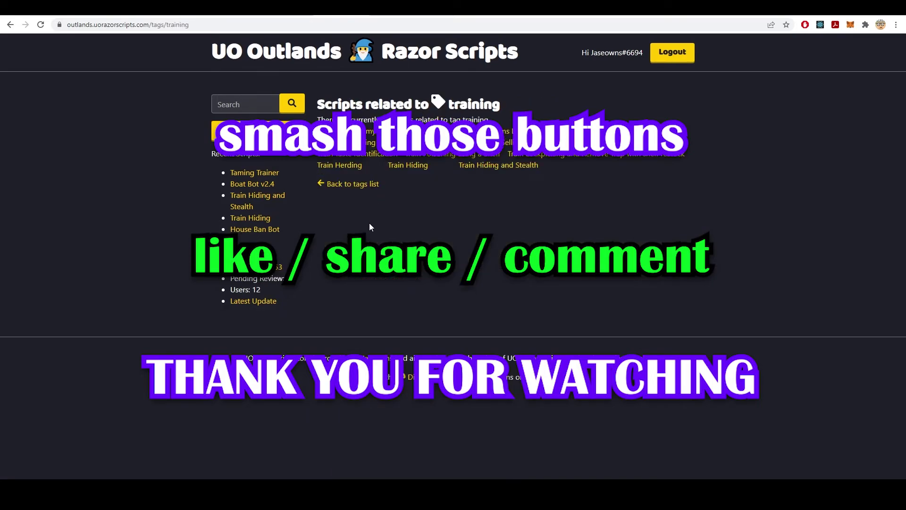
{"action": "left_click", "coordinate": [478, 166]}
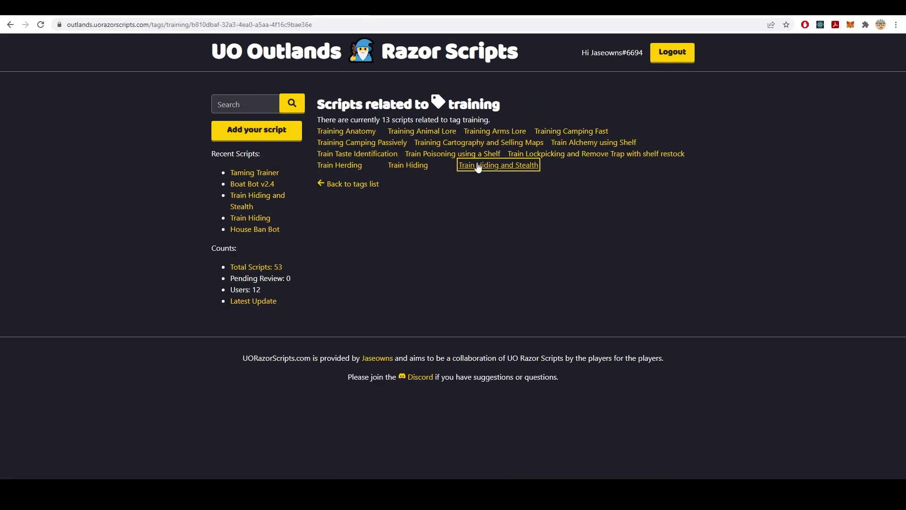